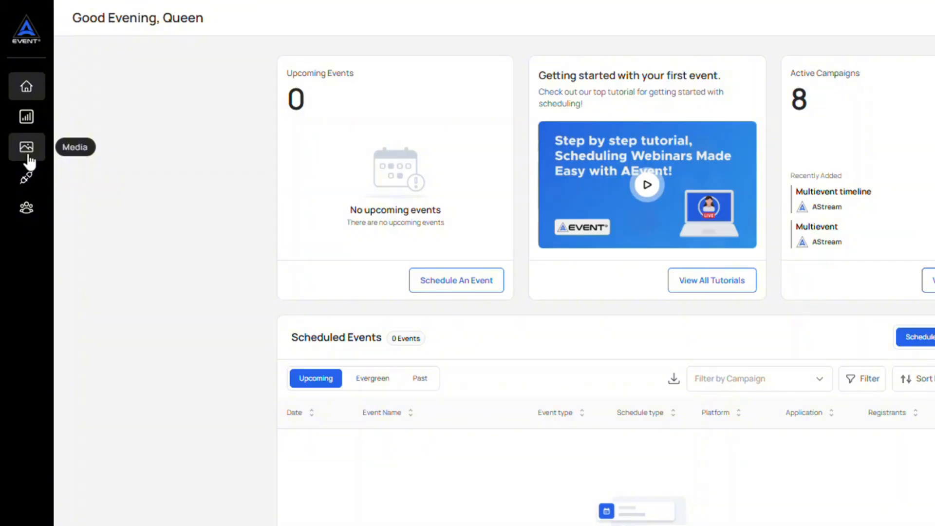
# Open the media library and view the supported file formats for uploading media, without uploading anything
pyautogui.click(28, 156)
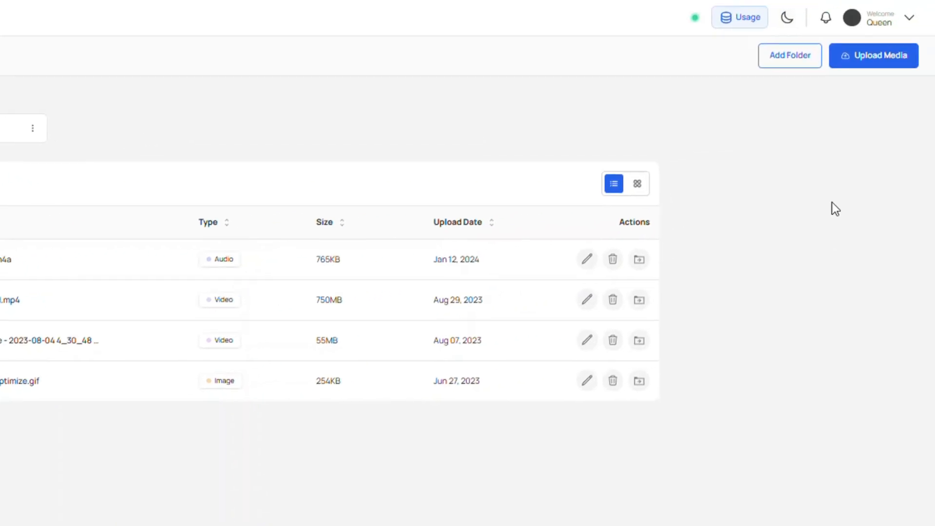
pyautogui.click(864, 70)
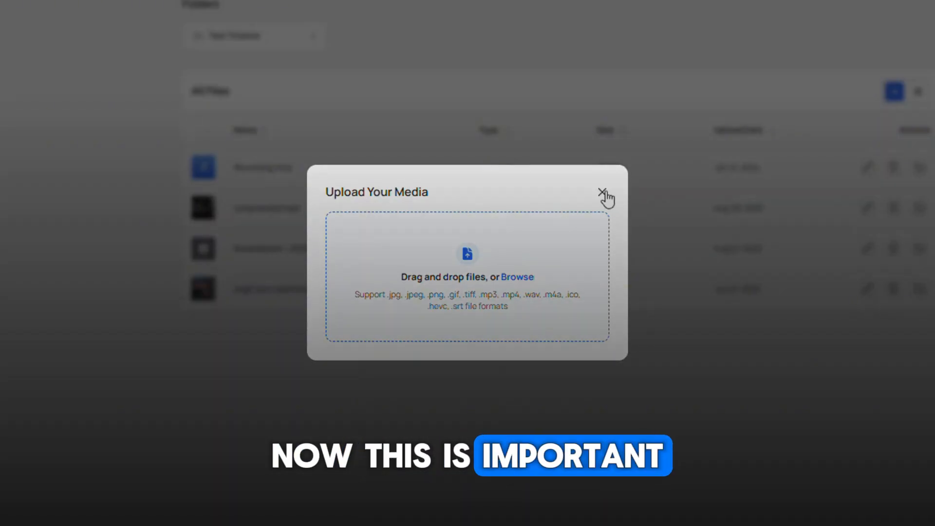
pyautogui.click(602, 193)
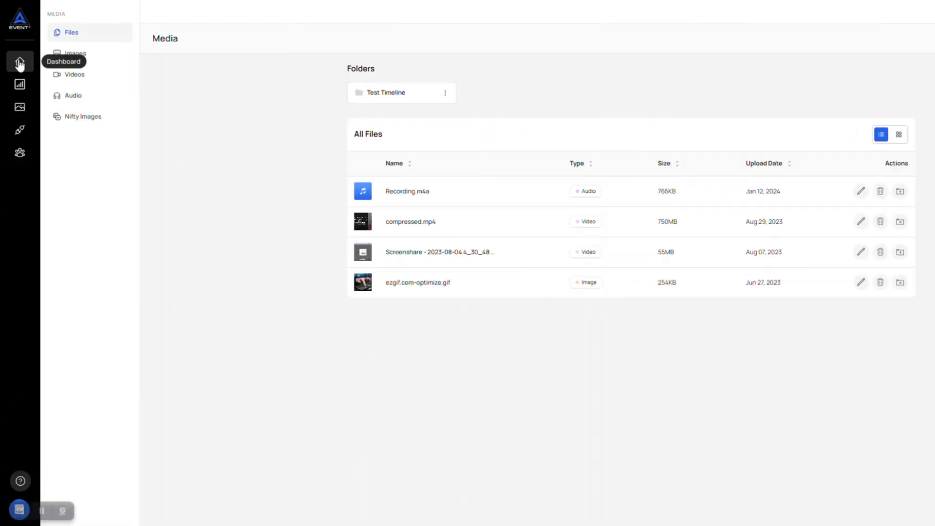
# Open the Test Timeline campaign with the live date Nov 28, 2023 from the active campaigns
pyautogui.click(19, 64)
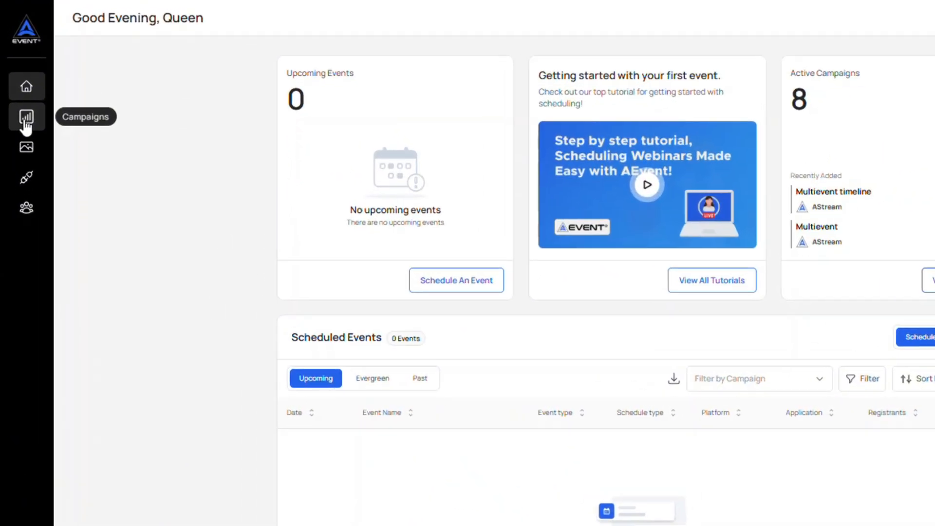
pyautogui.click(27, 124)
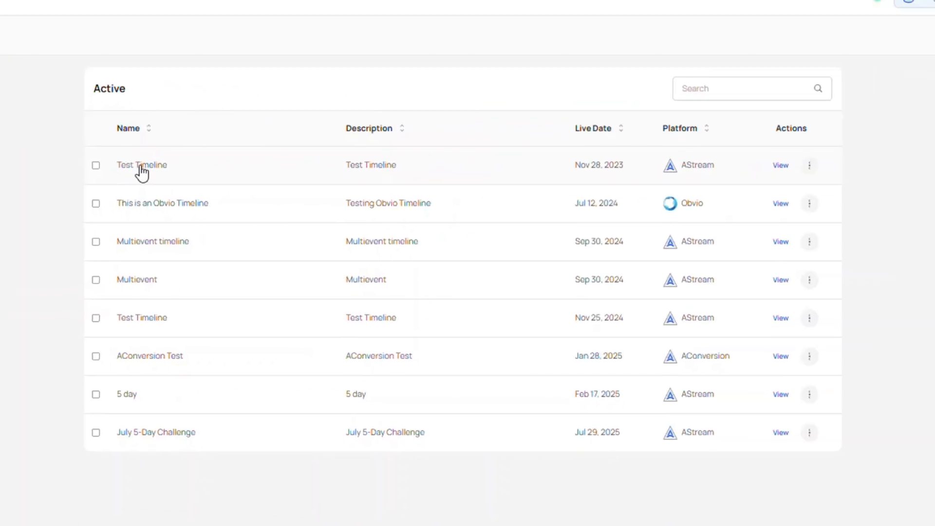
pyautogui.click(141, 166)
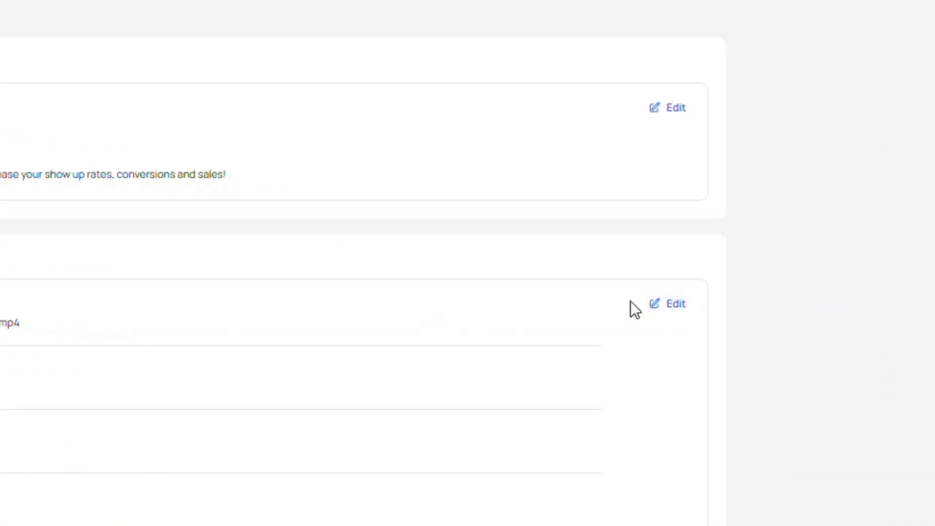
# Select Screenshare - 2023-08-04 4_30_48 PM.mp4 as the video file in the campaign's event automation
pyautogui.click(668, 304)
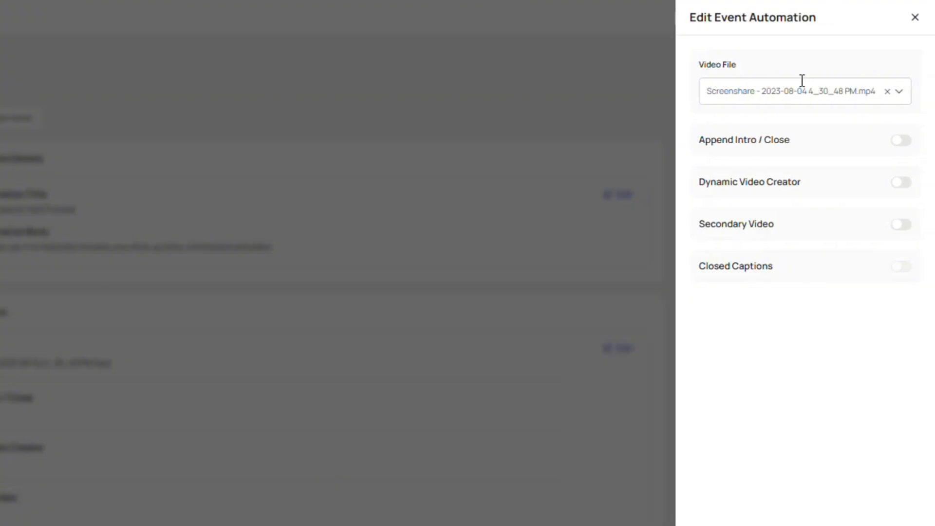
pyautogui.click(898, 92)
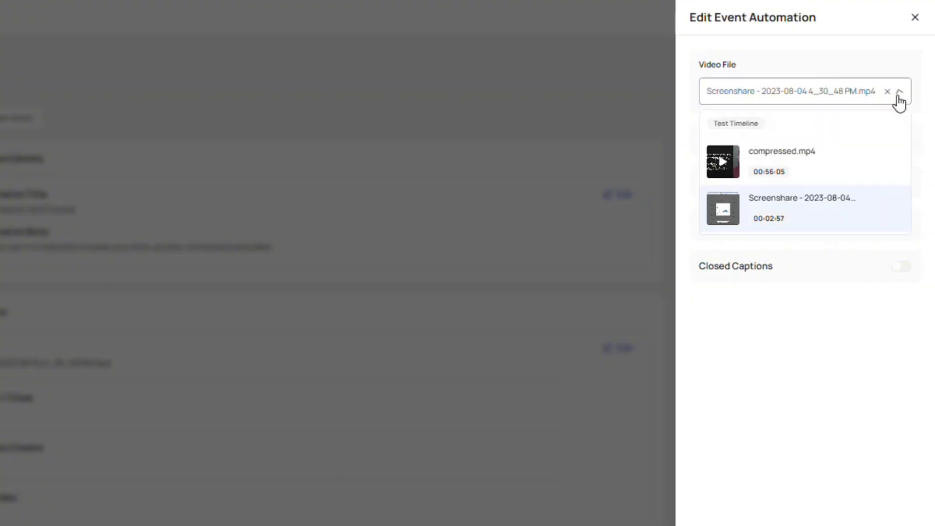
pyautogui.click(852, 209)
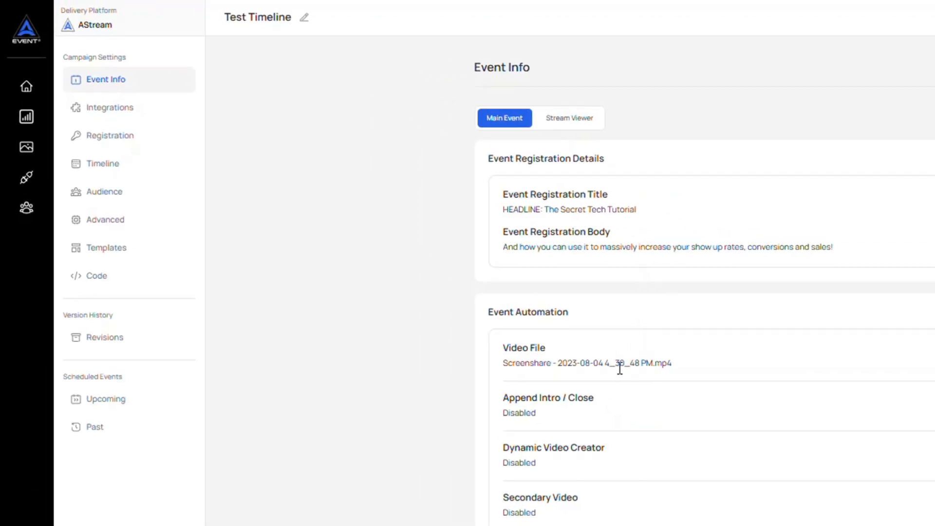
# Start a new event-day action in the campaign's timeline, set to a relative time of 1 minute before the event for Registrants
pyautogui.click(97, 171)
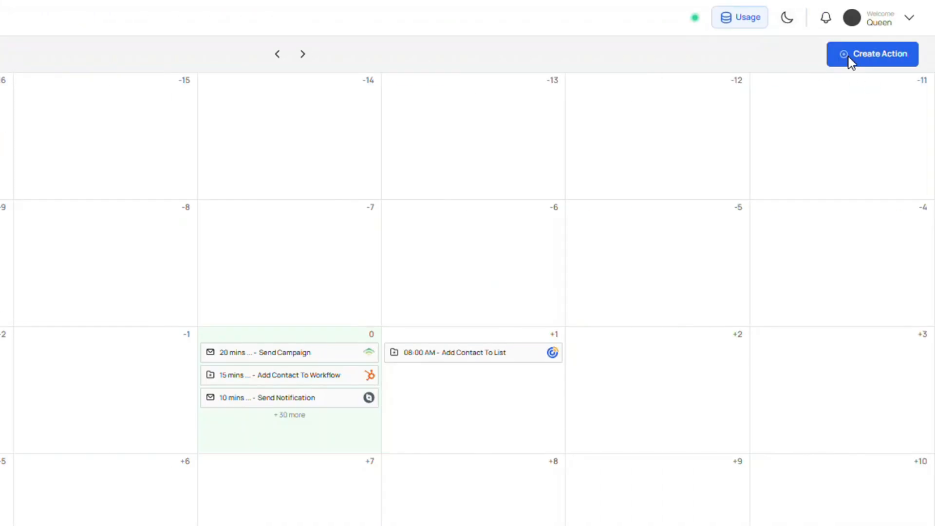
pyautogui.click(848, 56)
pyautogui.click(901, 167)
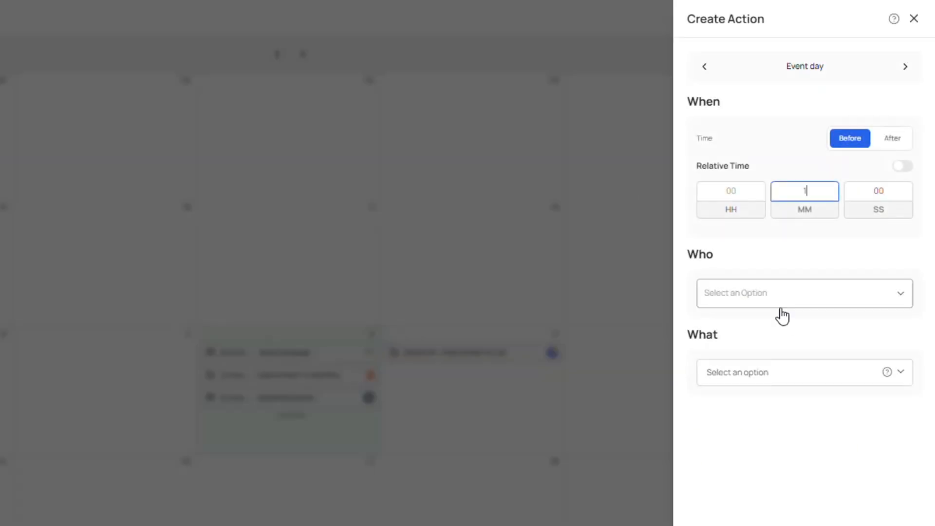
pyautogui.click(786, 304)
pyautogui.click(771, 328)
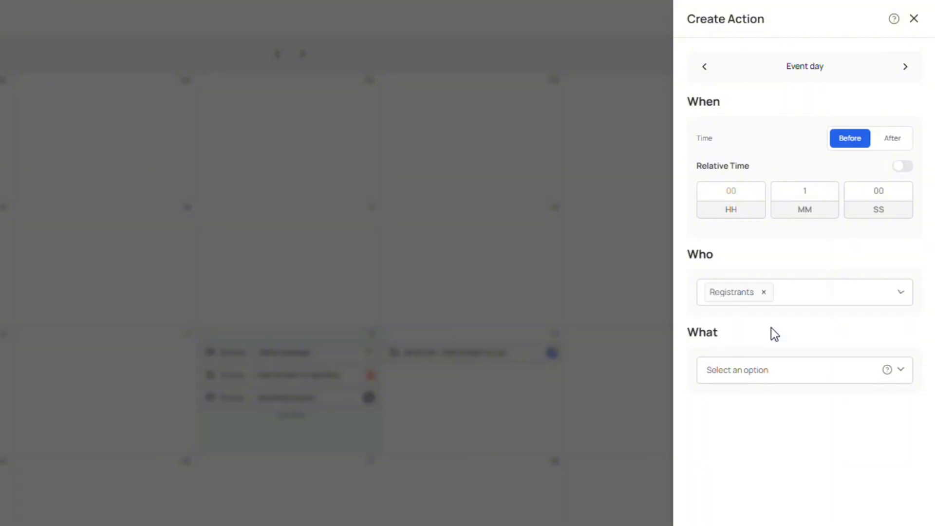
# Set the action to Deliver VM Msg through the Slybroadcast integration
pyautogui.click(784, 375)
pyautogui.scroll(-5, 805, 263)
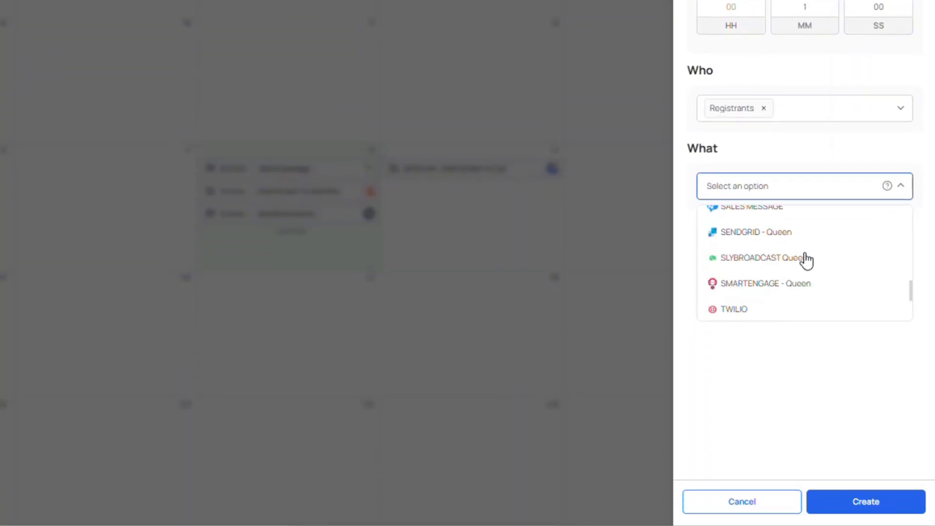
pyautogui.click(804, 257)
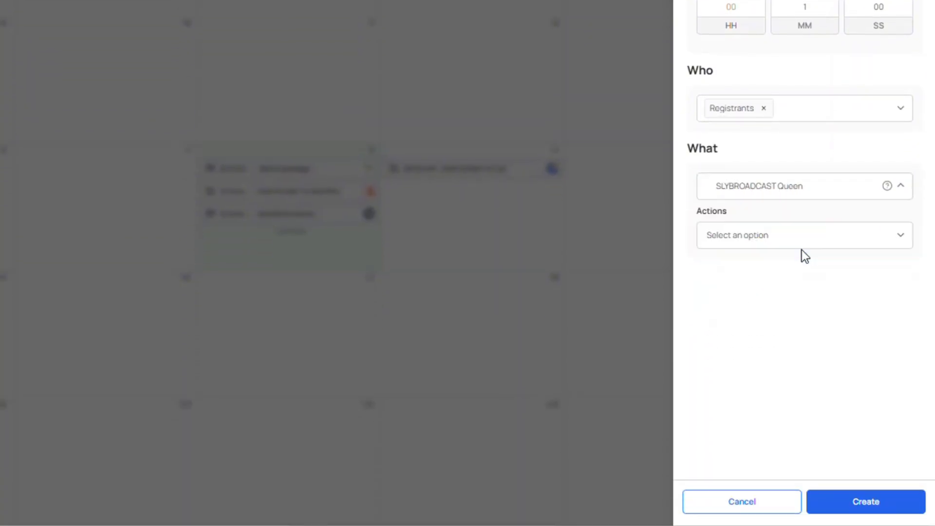
pyautogui.click(803, 245)
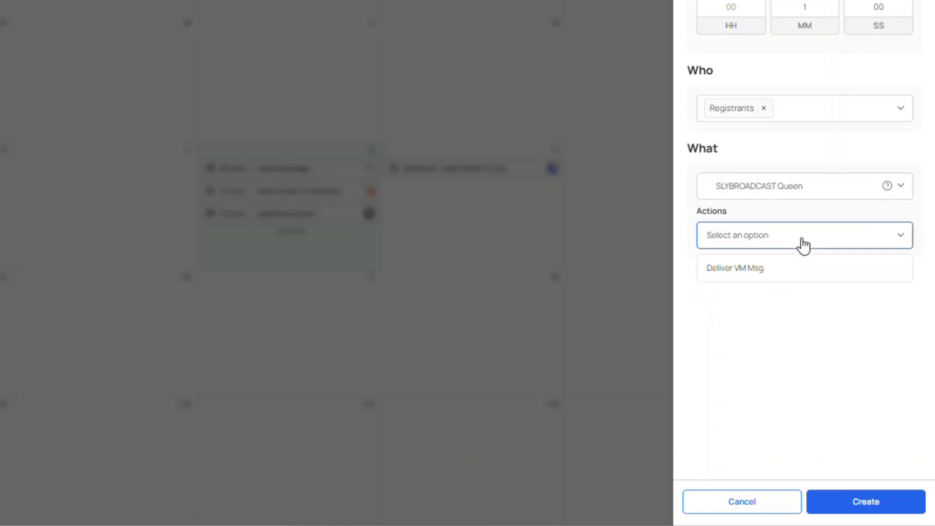
pyautogui.click(793, 282)
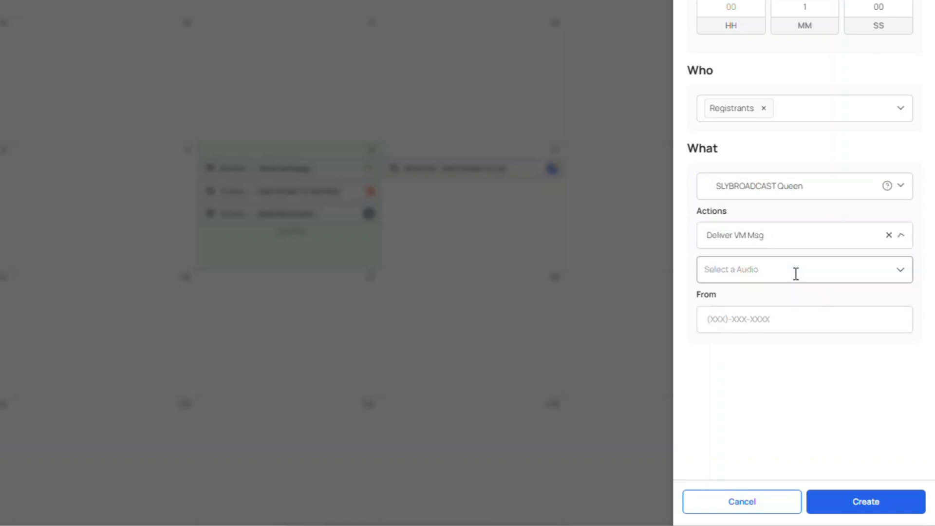
# Choose Recording.m4a as the voicemail audio and try to create the action with the From number left empty
pyautogui.click(795, 275)
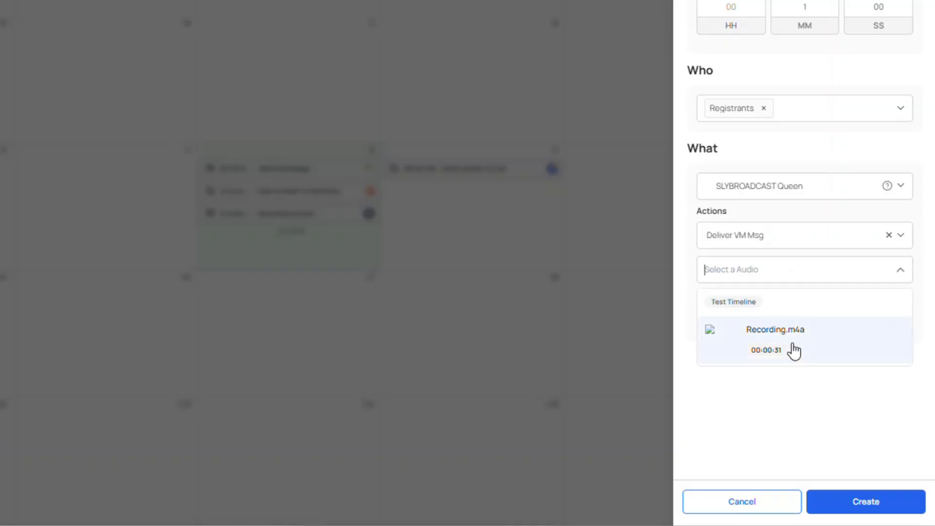
pyautogui.click(794, 350)
pyautogui.click(797, 328)
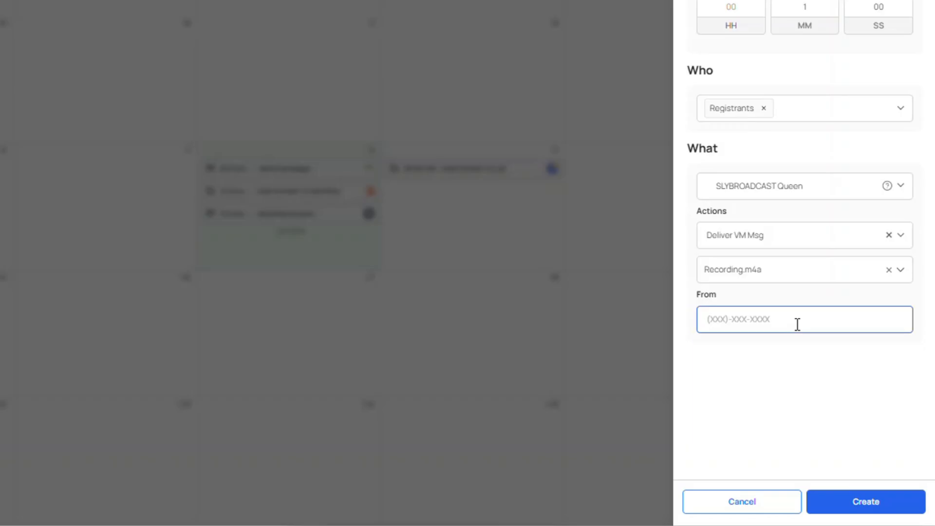
pyautogui.click(850, 506)
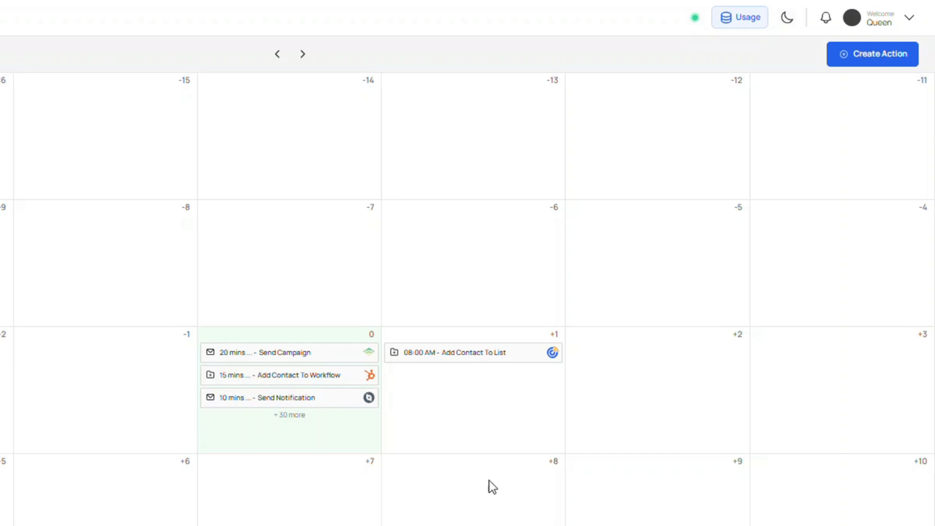
# Start another event-day timeline action, set to a relative time of 1 hour before the event for Registrants
pyautogui.click(873, 54)
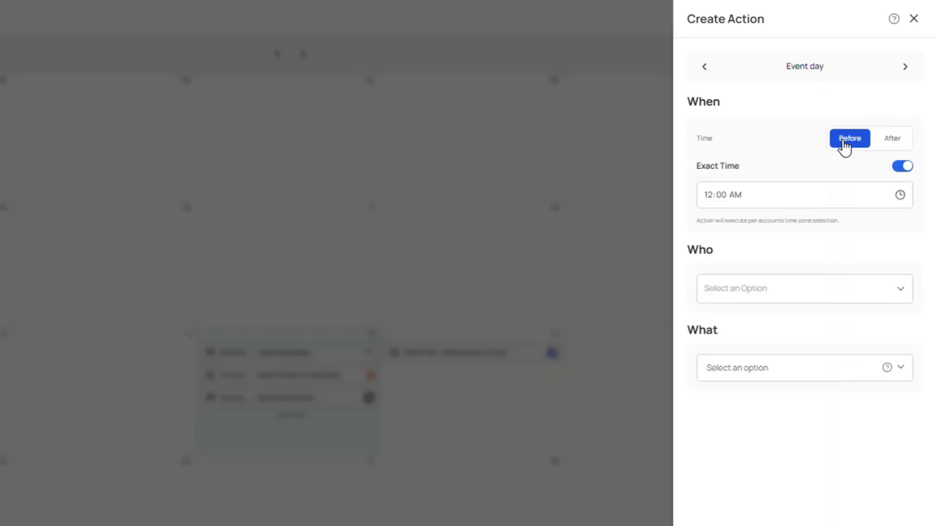
pyautogui.click(903, 166)
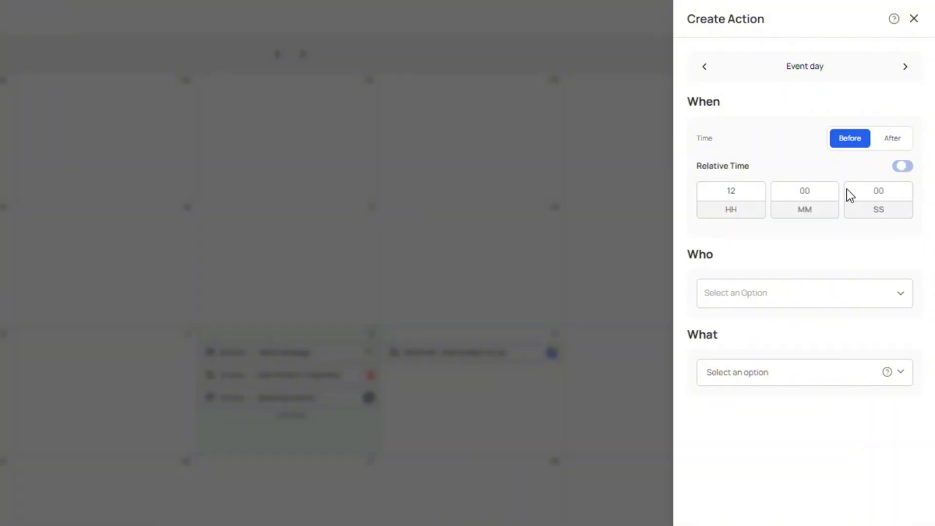
pyautogui.moveTo(743, 196); pyautogui.dragTo(682, 186)
pyautogui.write('1')
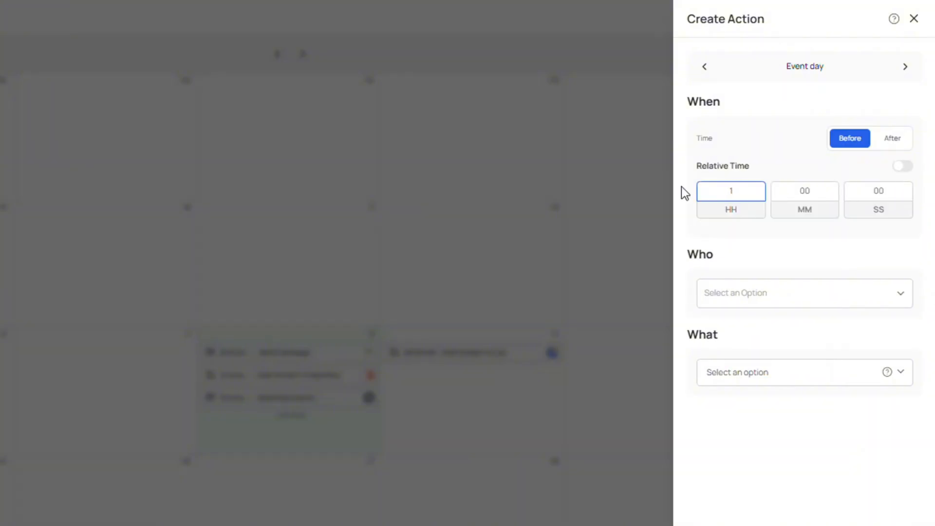
pyautogui.click(725, 295)
pyautogui.click(726, 331)
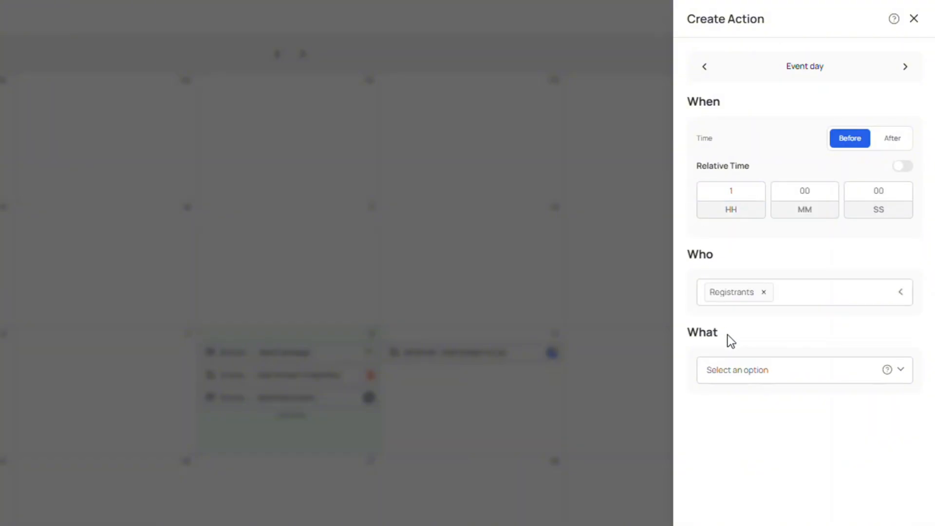
# Set the action to Send MMS through the Twilio integration
pyautogui.click(750, 370)
pyautogui.scroll(-6, 768, 443)
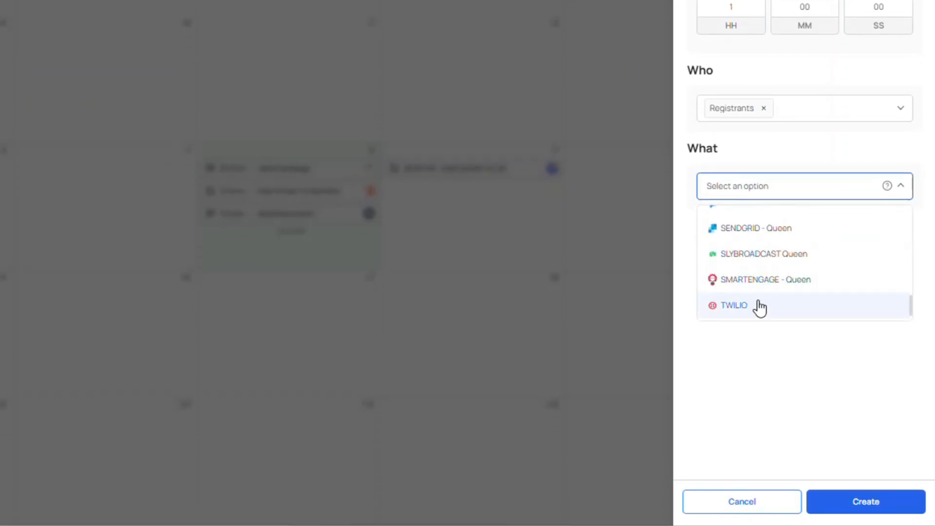
pyautogui.click(757, 305)
pyautogui.click(768, 236)
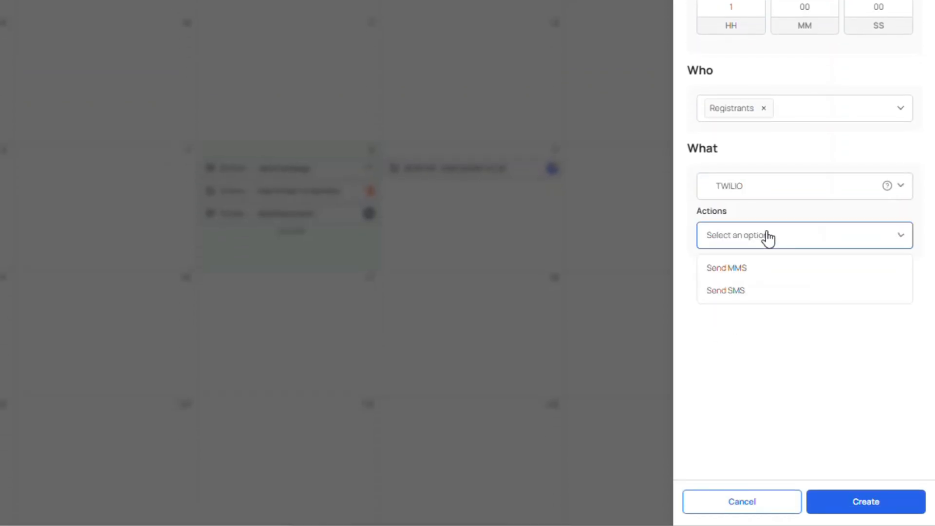
pyautogui.click(765, 269)
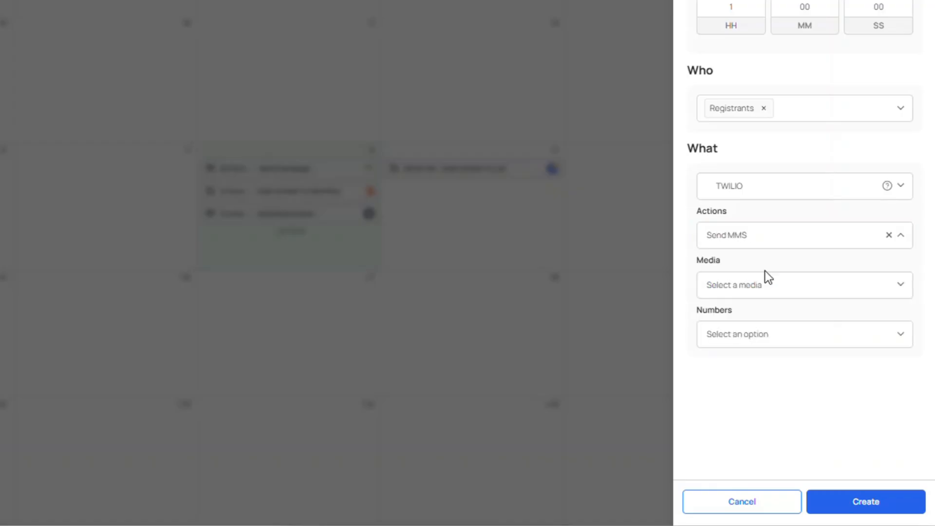
# Attach the image ezgif.com-optimize.gif as the media of the MMS
pyautogui.click(769, 296)
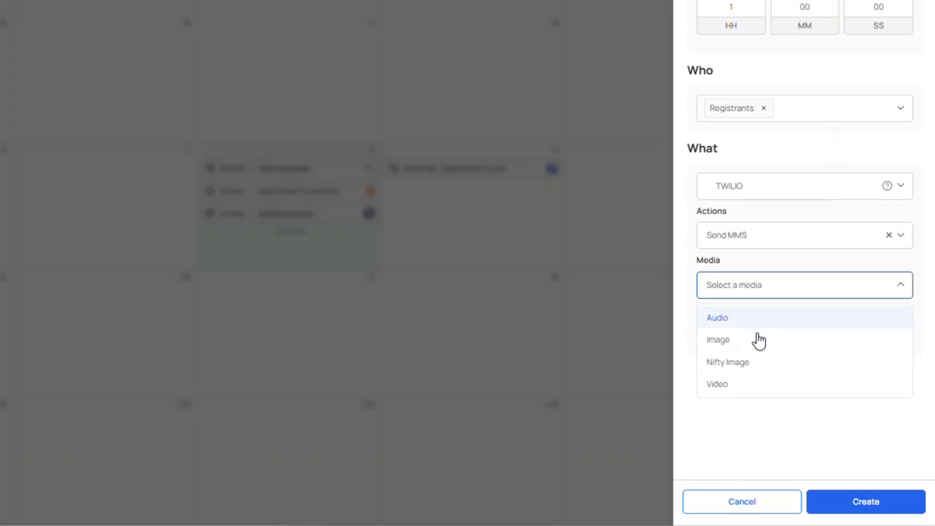
pyautogui.click(757, 344)
pyautogui.click(763, 340)
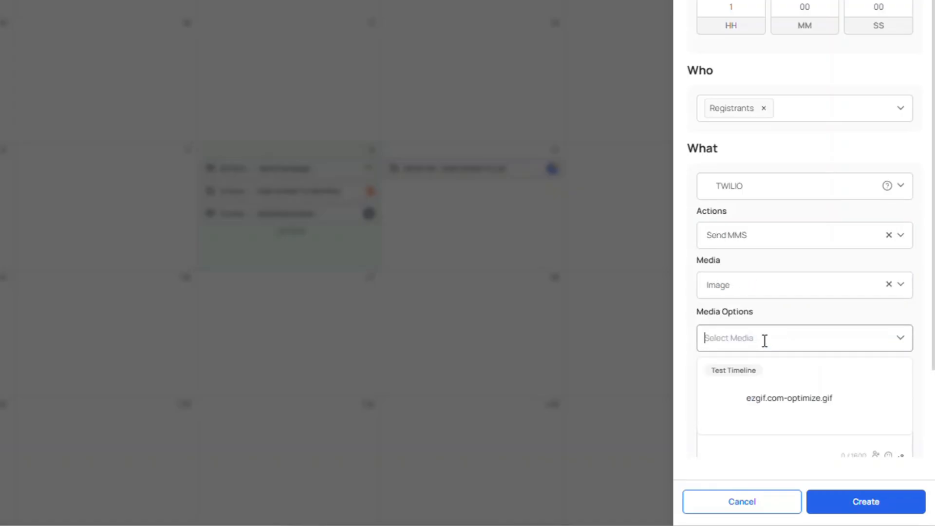
pyautogui.click(785, 399)
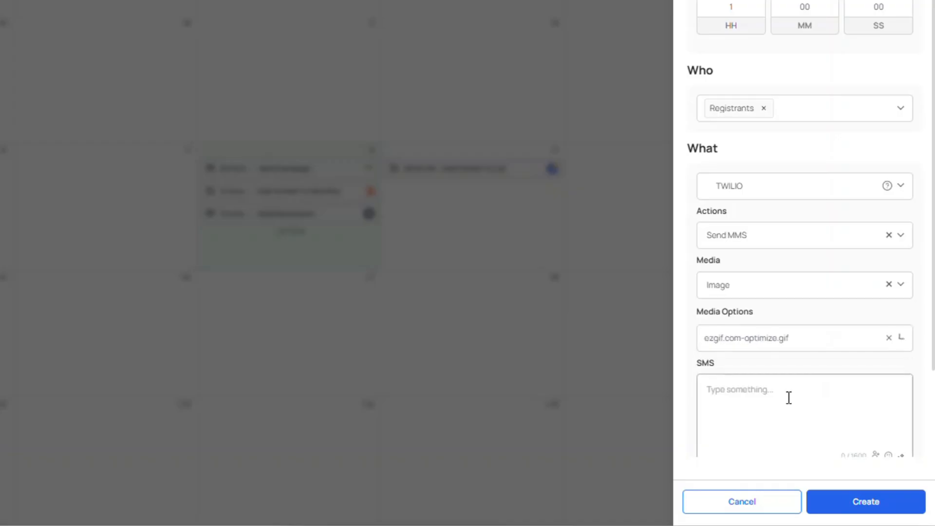
# View the available sender numbers and try to create the MMS action with the message text and number left empty
pyautogui.scroll(-2, 778, 390)
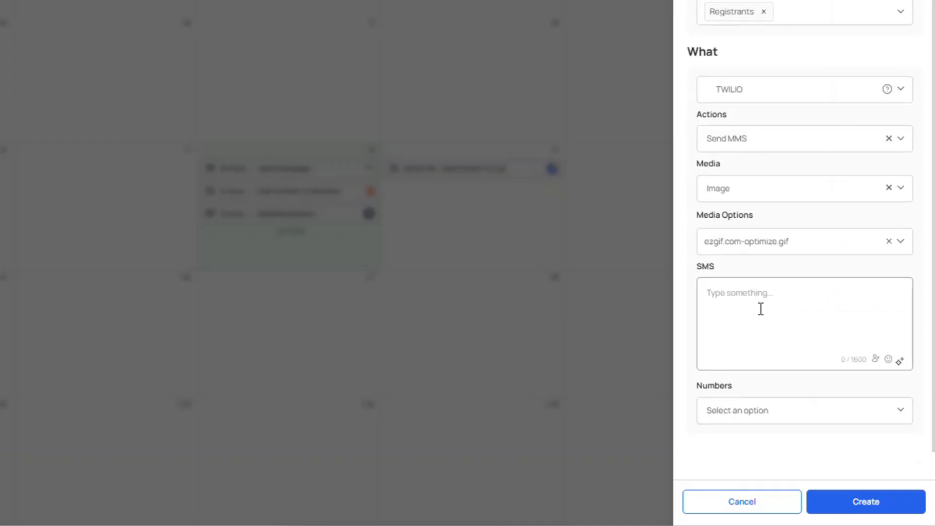
pyautogui.click(760, 311)
pyautogui.click(772, 412)
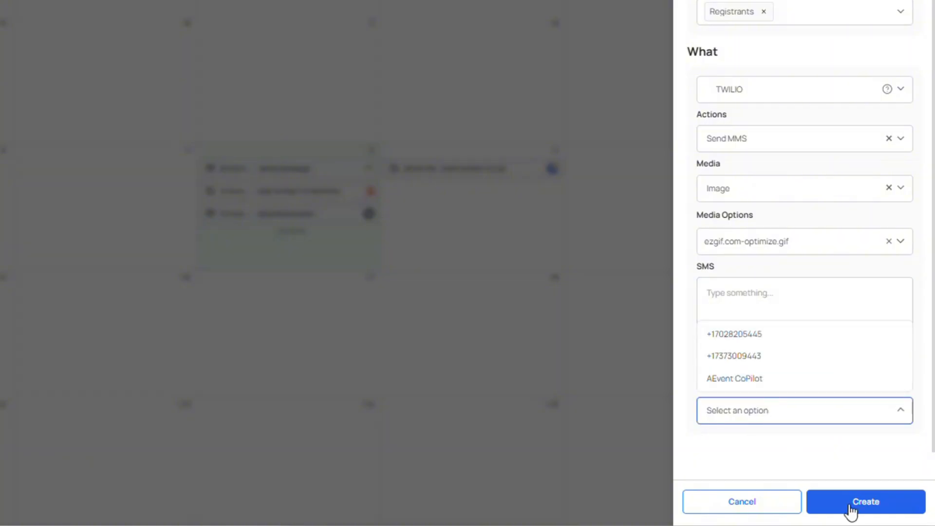
pyautogui.click(874, 510)
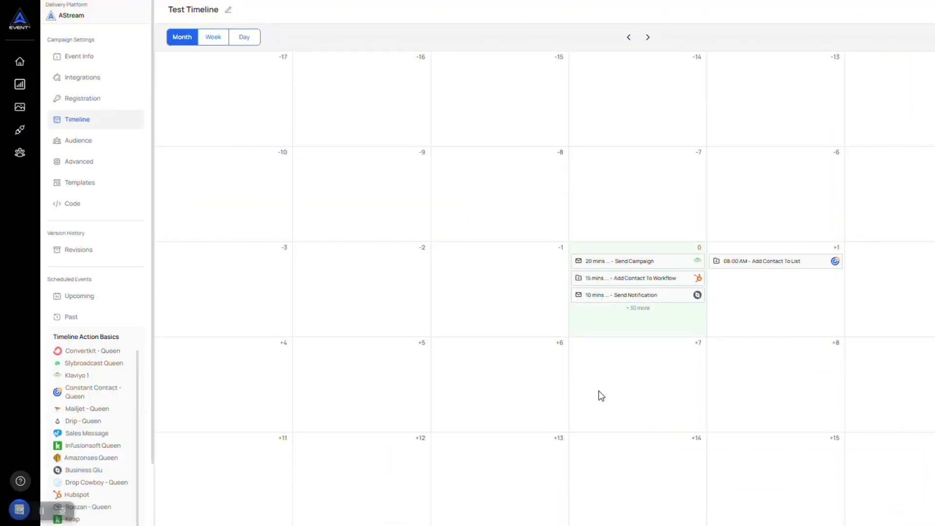